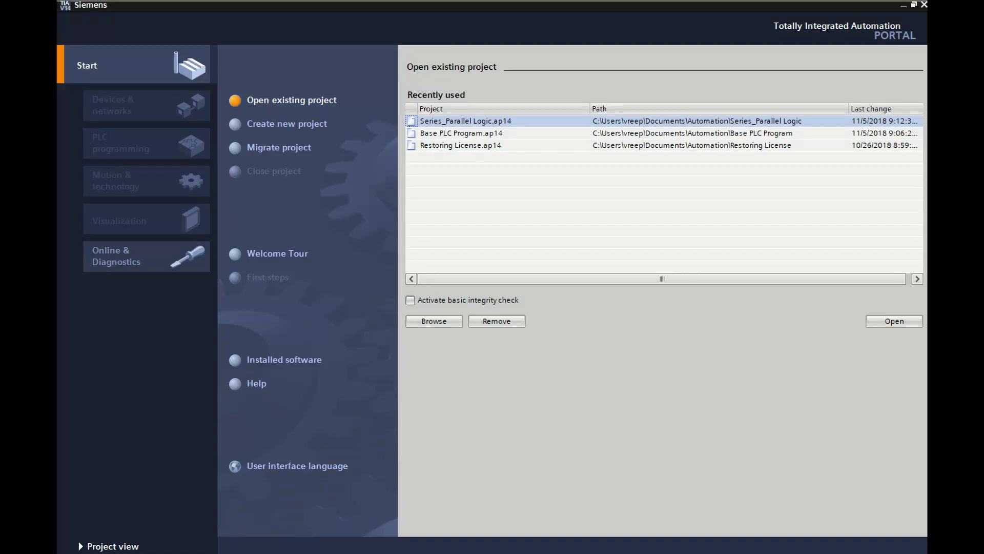
Confirm Base PLC Program is stored in Documents\Automation, then switch to the Desktop File Explorer window.
left_click(484, 133)
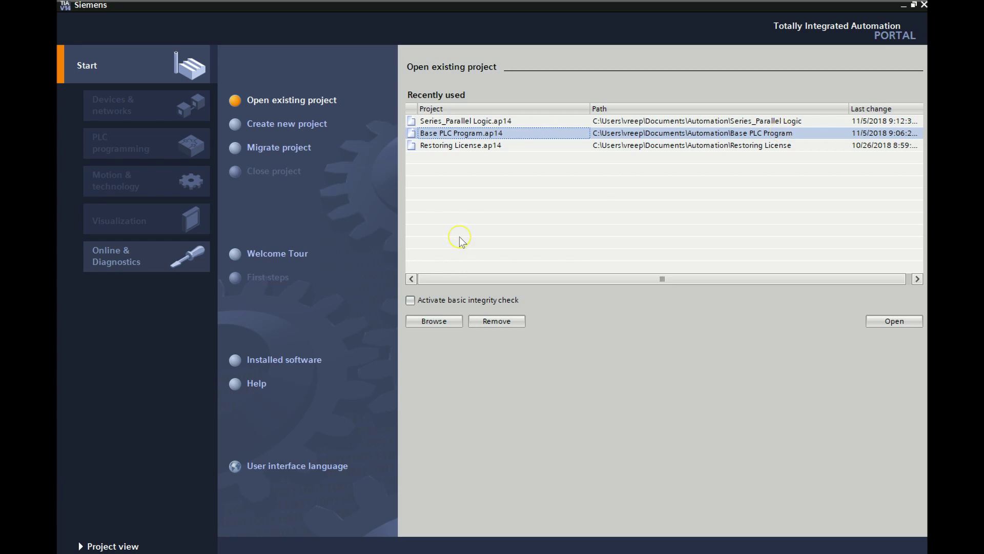
mouse_move(354, 553)
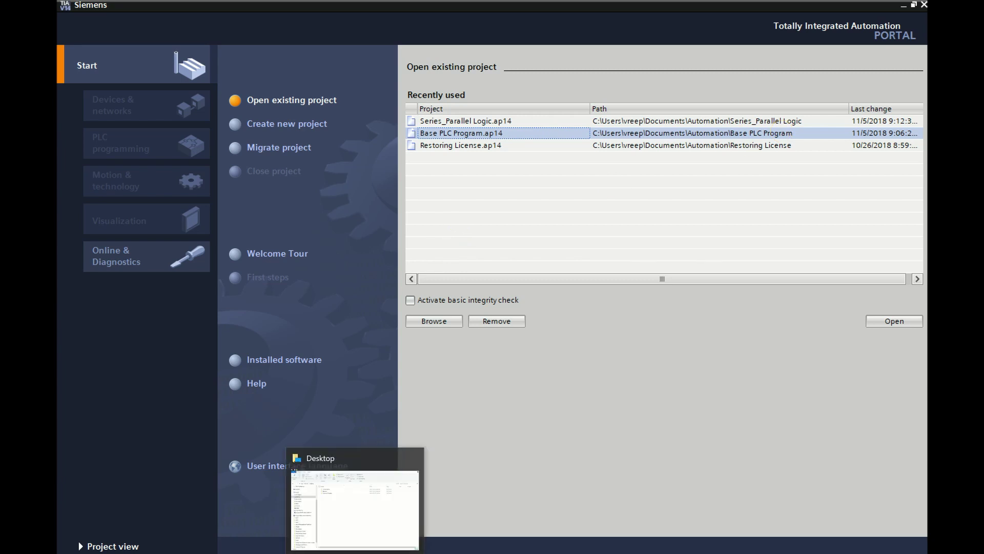
left_click(354, 552)
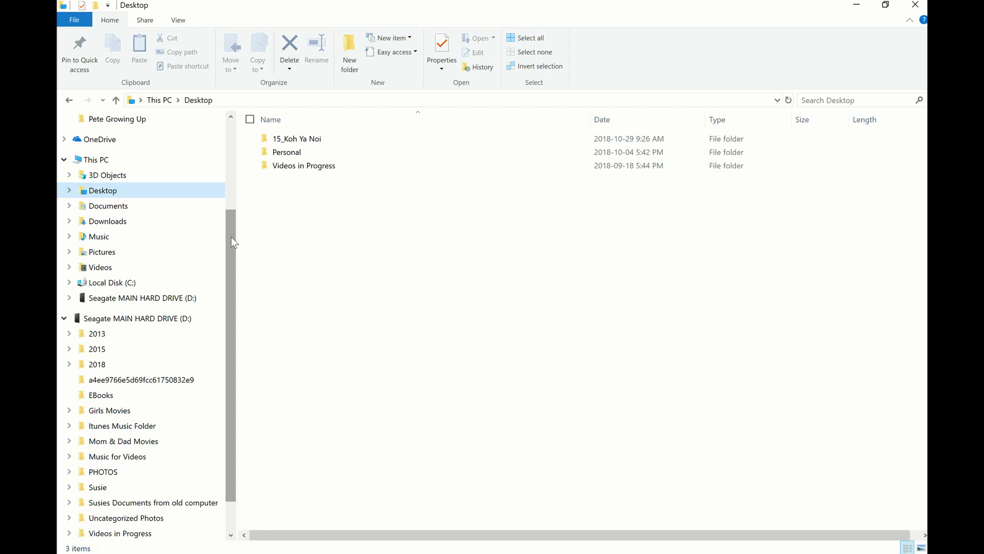
Show the Local Disk (C:) root with Users, Windows and Program Files listed.
left_click(110, 285)
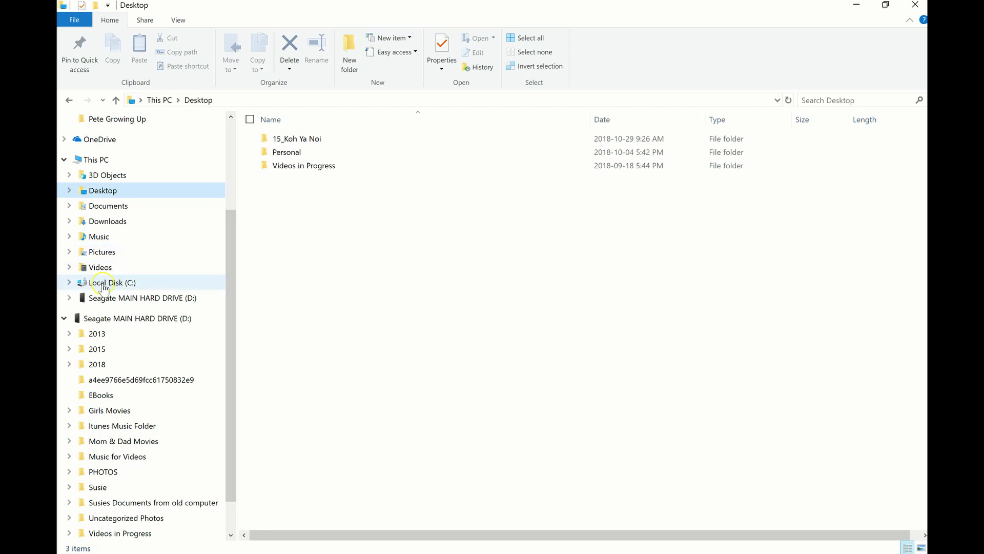
left_click(105, 283)
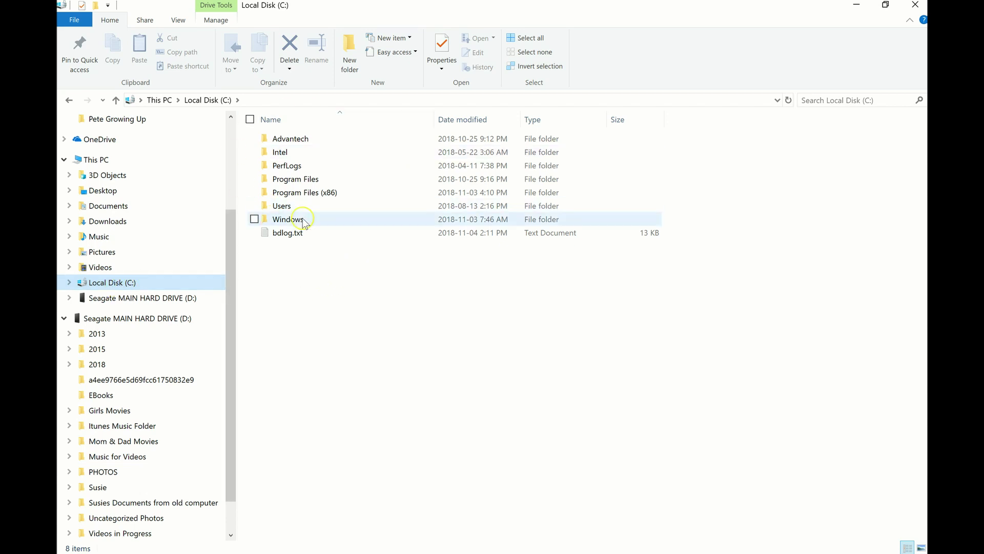
mouse_move(297, 212)
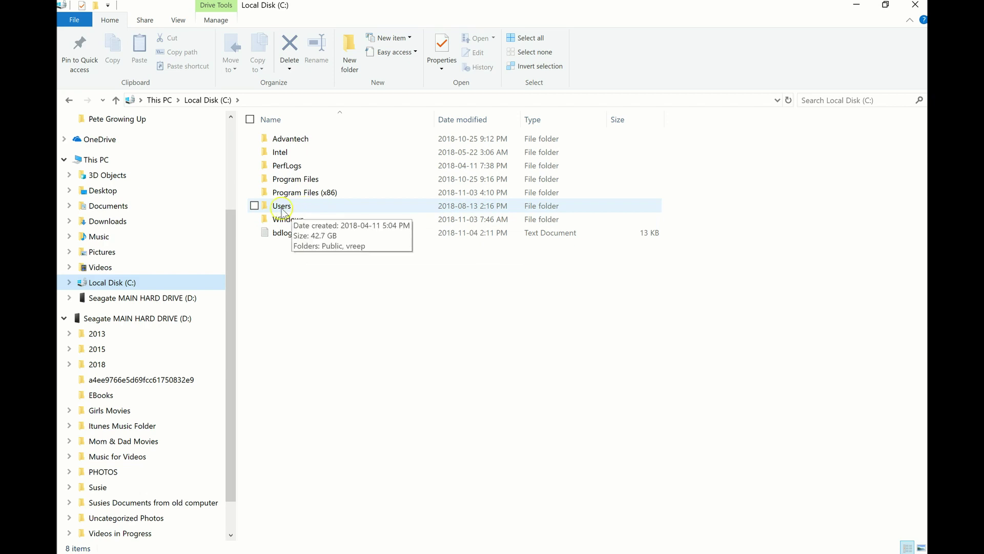
Browse into Users, peek at Public, and return to select the user's profile folder.
double_click(311, 211)
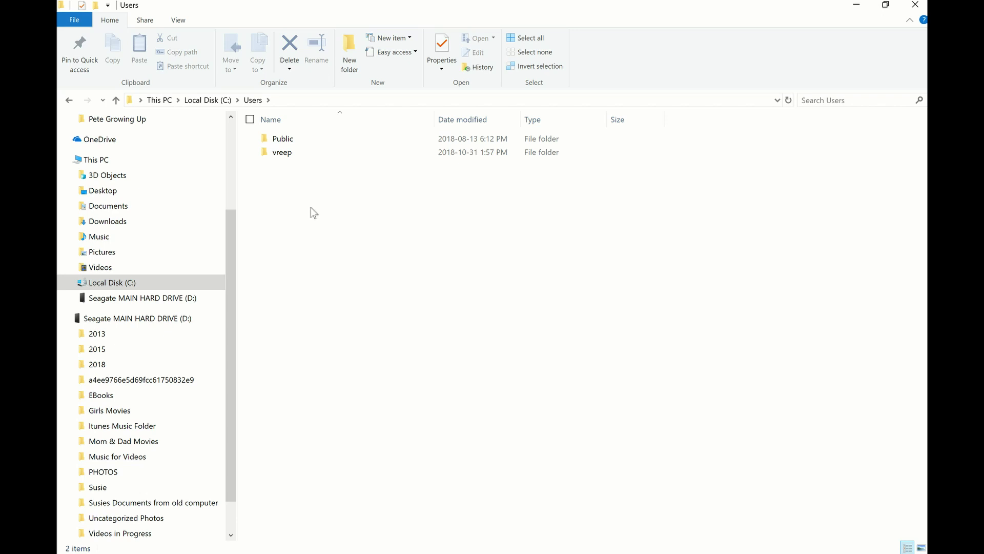
double_click(282, 139)
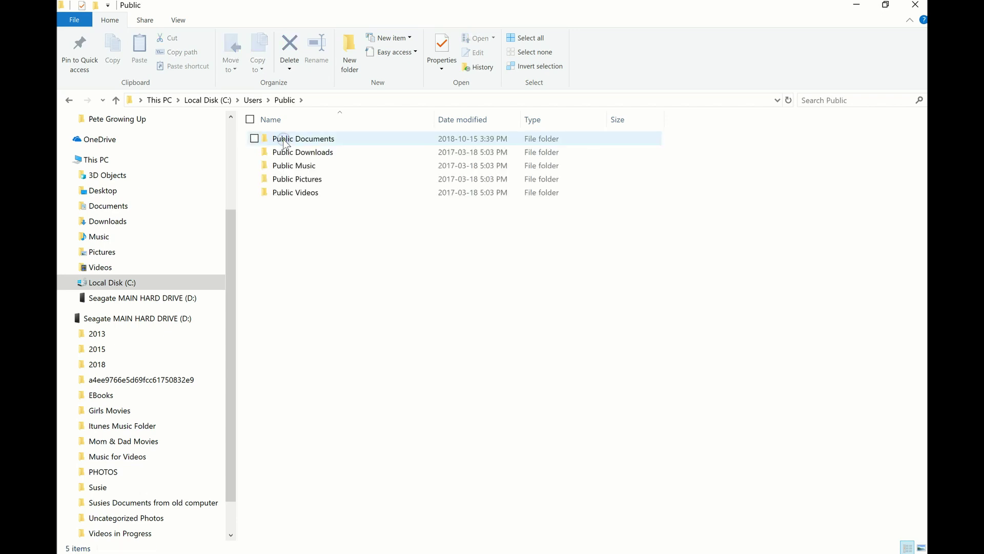
left_click(66, 100)
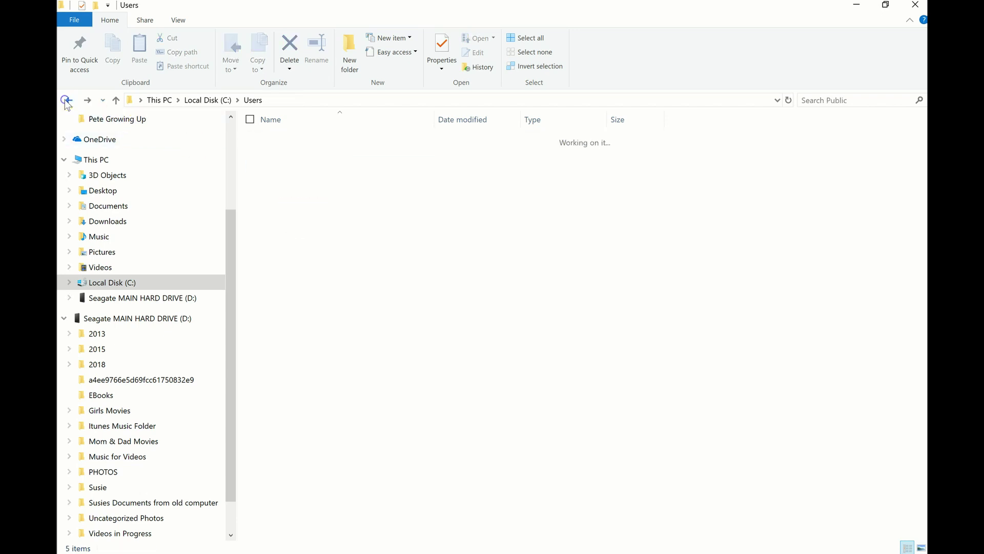
left_click(283, 154)
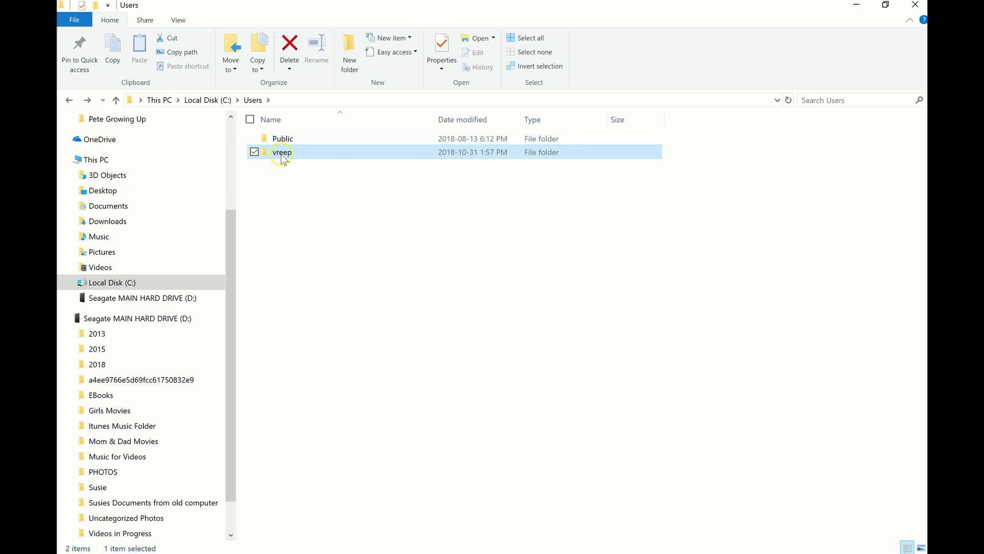
mouse_move(281, 153)
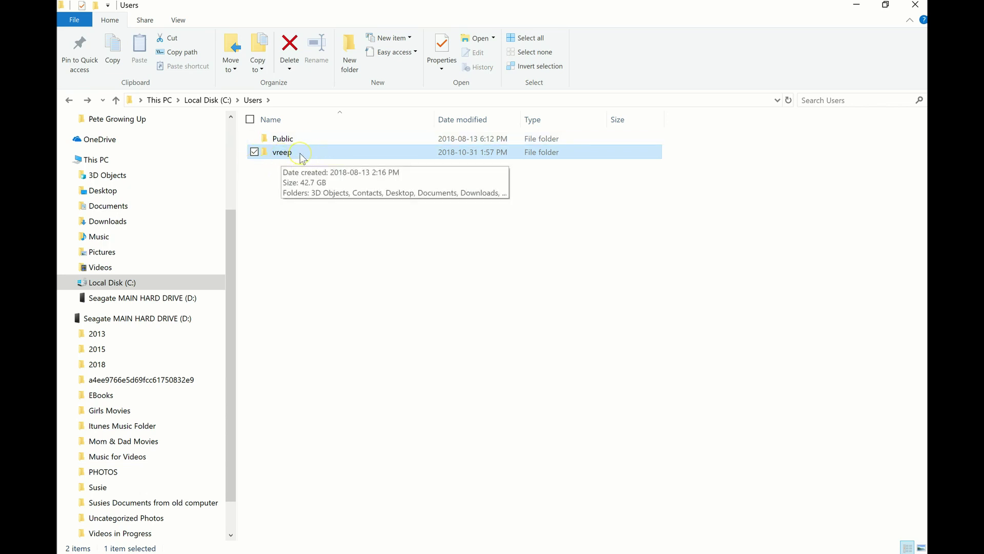
left_click(300, 153)
left_click(293, 155)
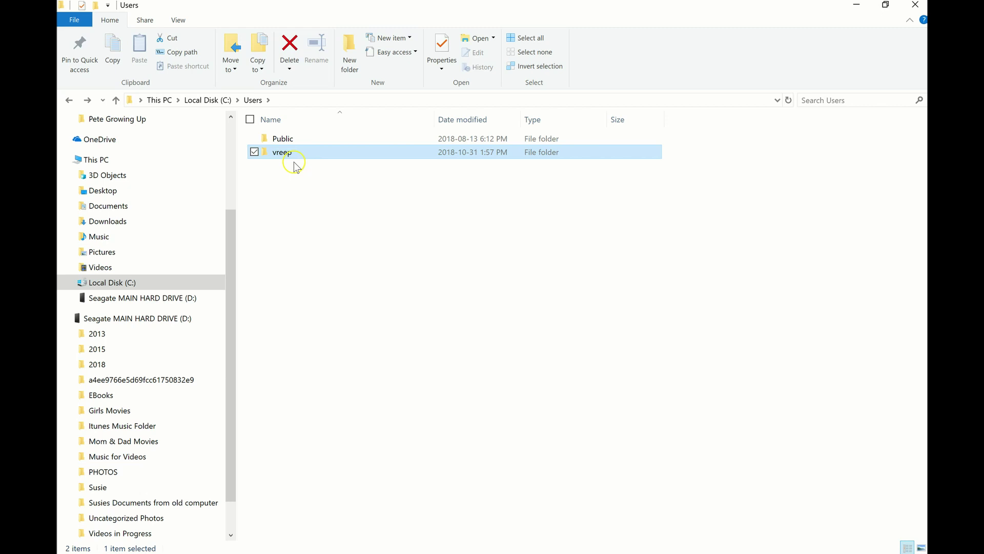
mouse_move(296, 156)
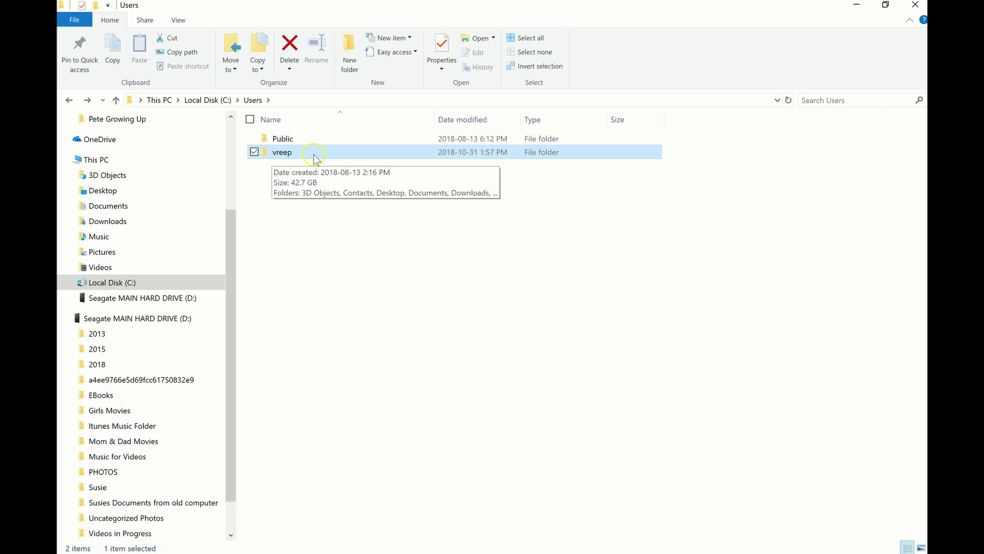
Open the profile folder, then Documents, Automation and finally Base PLC Program.
double_click(287, 152)
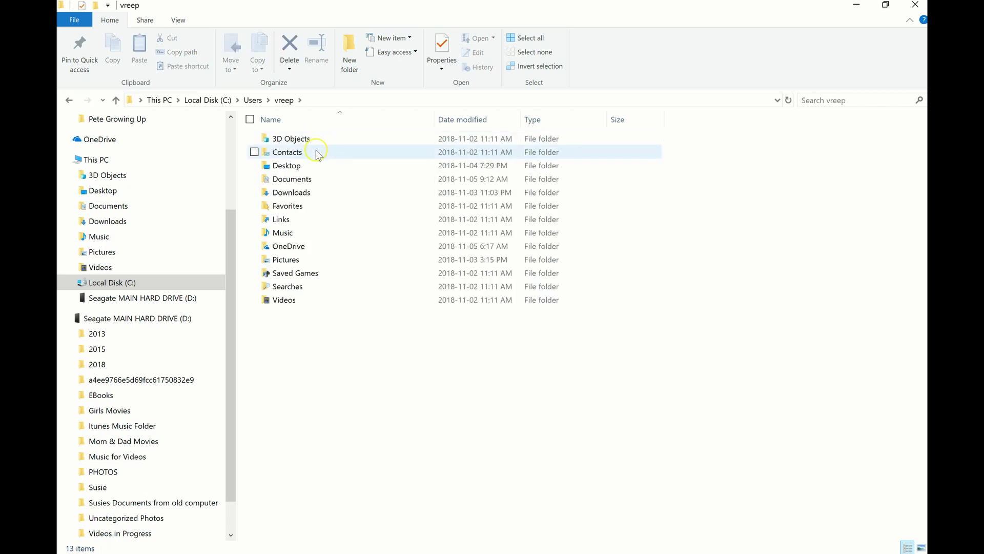
double_click(302, 181)
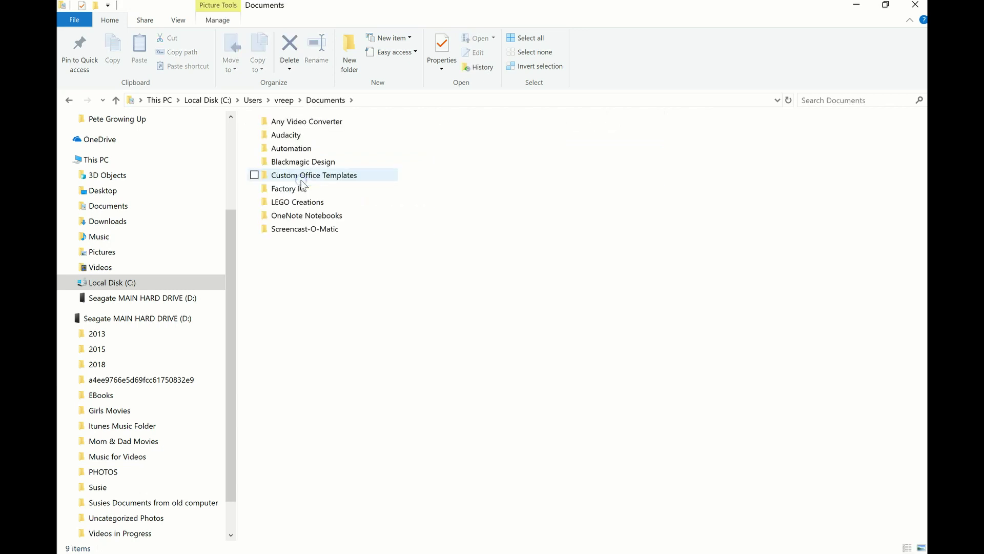
left_click(347, 151)
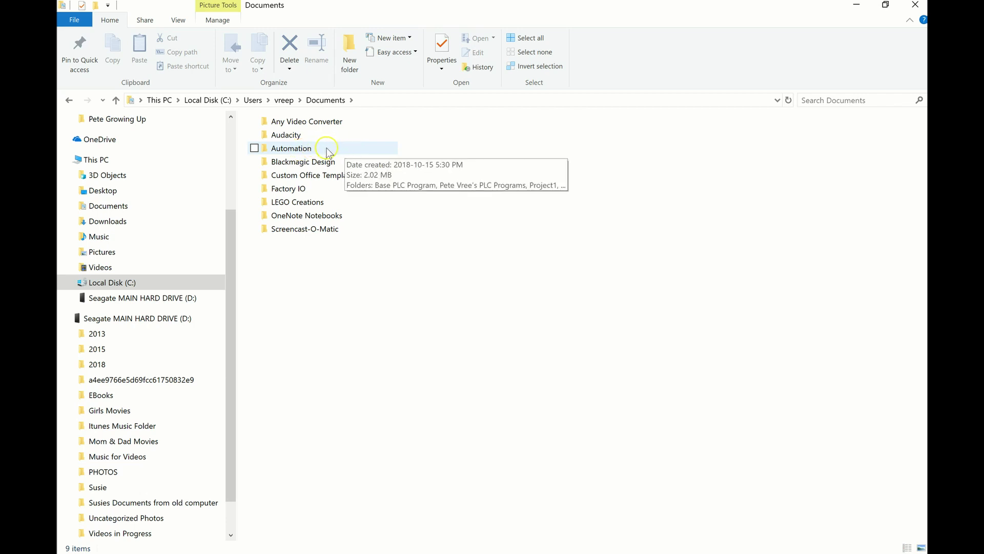
double_click(342, 150)
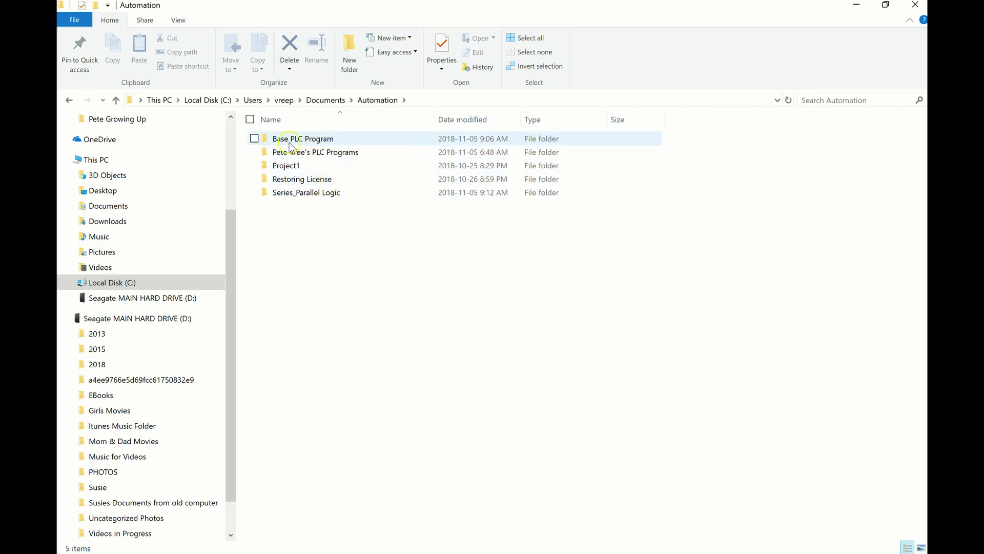
double_click(324, 138)
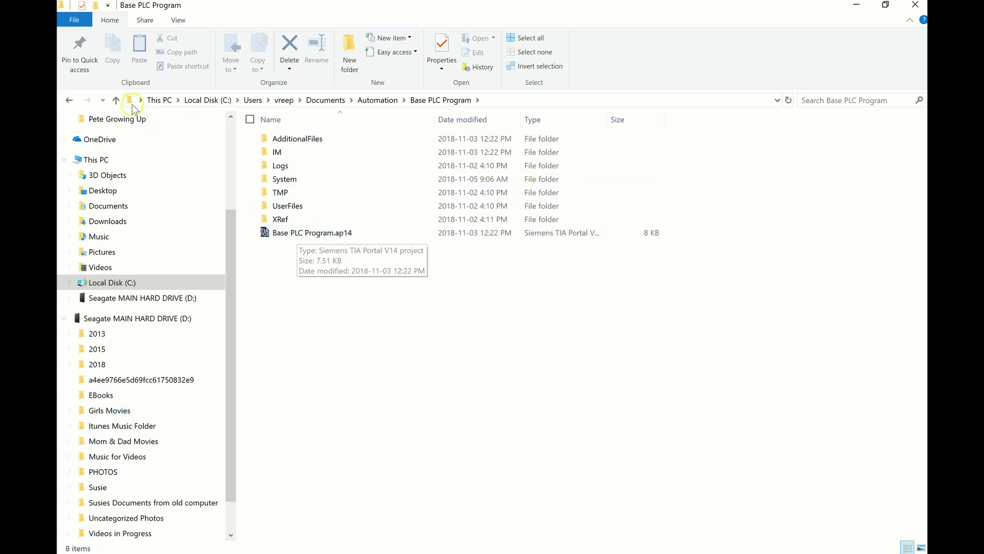
left_click(70, 100)
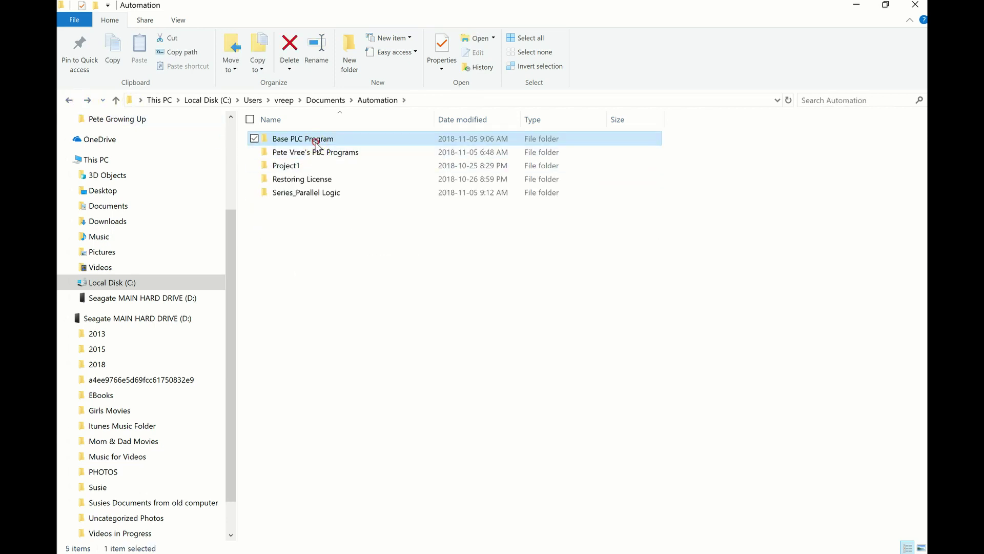
right_click(316, 143)
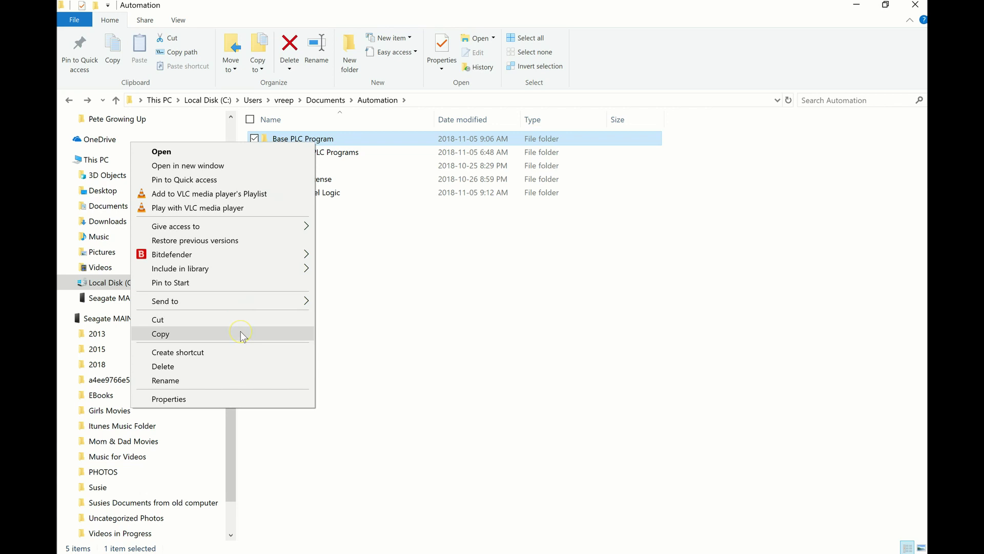
left_click(391, 296)
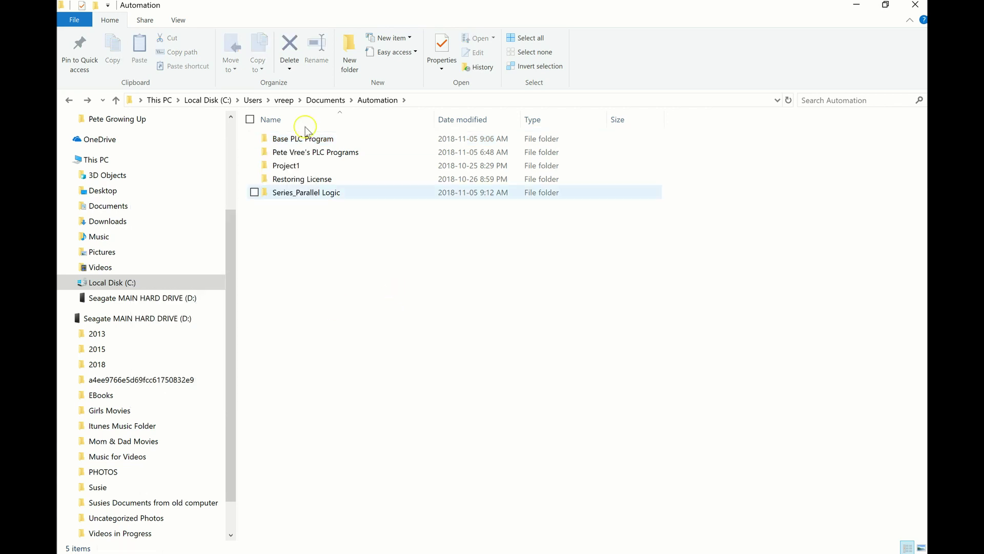
double_click(299, 140)
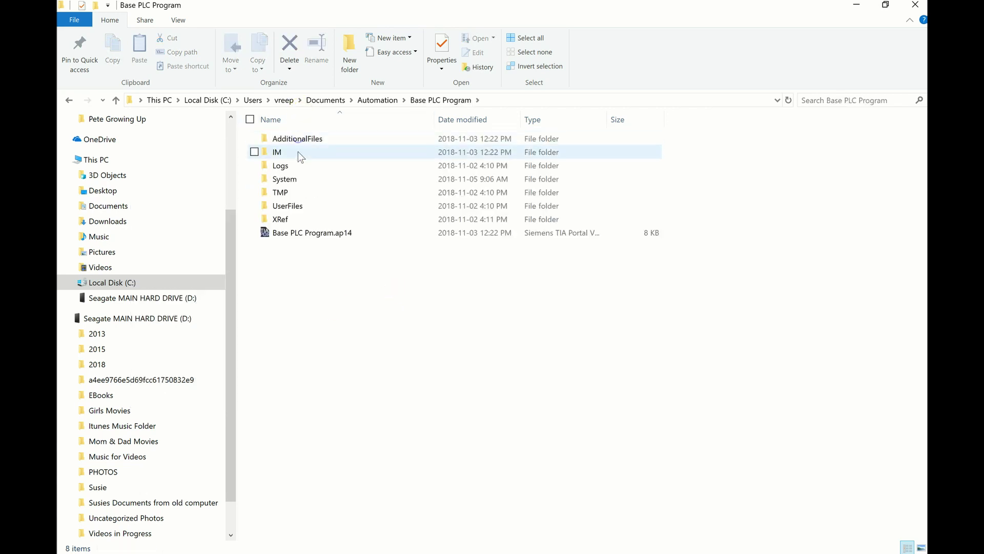
Launch Base PLC Program.ap14 in TIA Portal and return File Explorer to the Local Disk (C:) root.
double_click(312, 235)
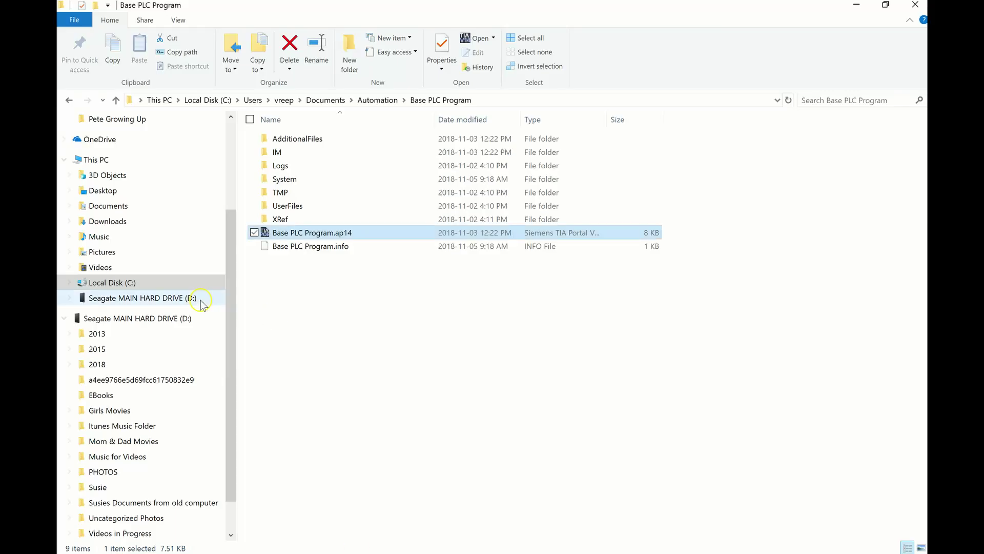
left_click(112, 283)
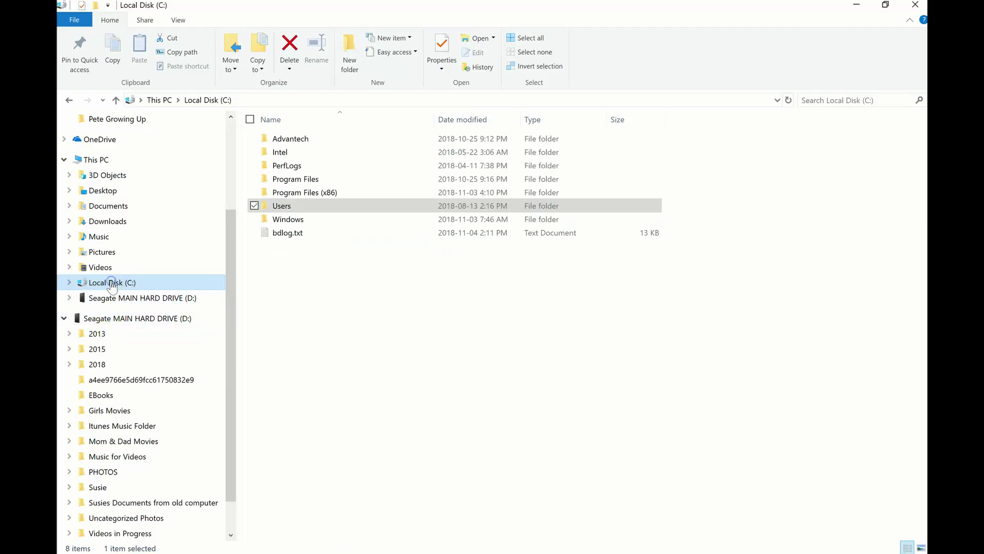
Navigate from C:\Users through the user's home folder and Documents into Automation.
double_click(303, 207)
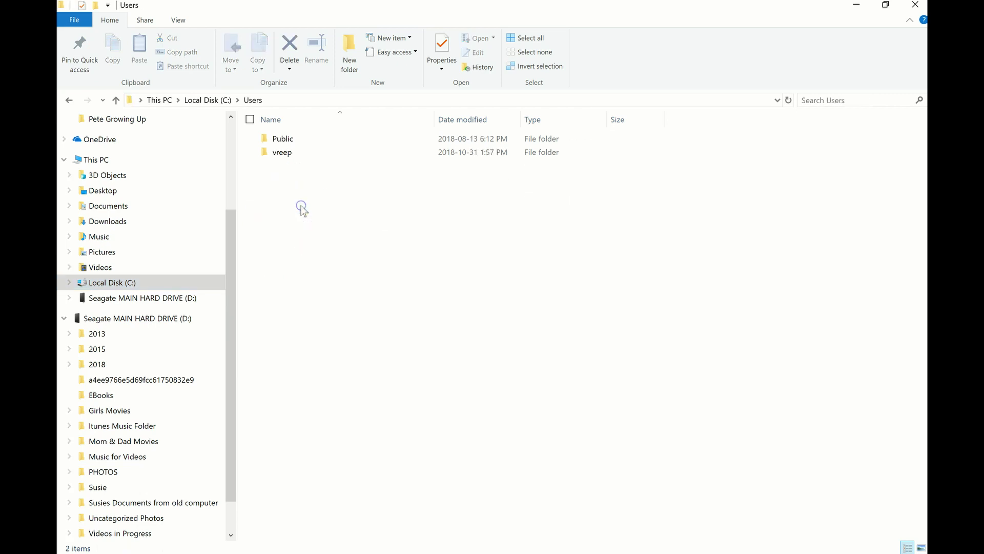
double_click(312, 152)
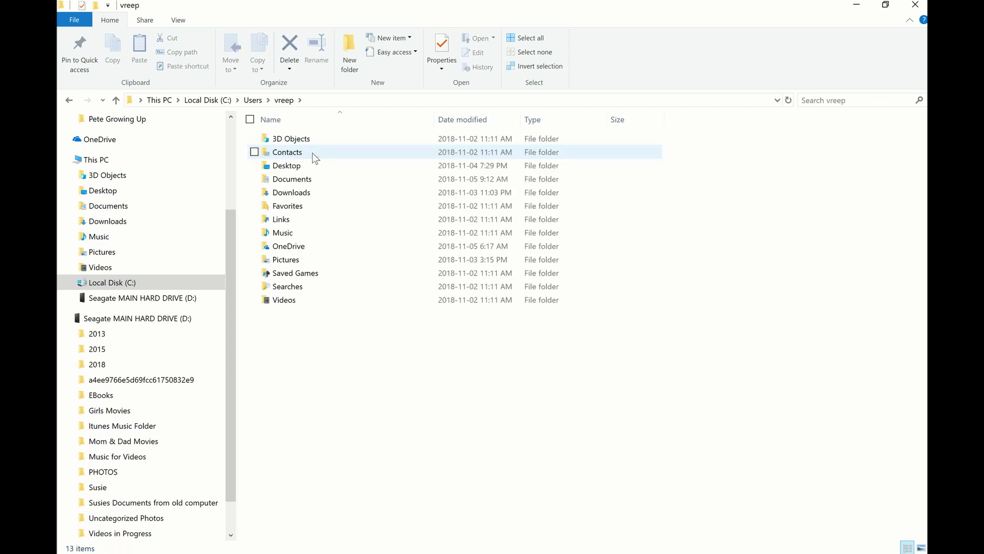
left_click(354, 177)
double_click(353, 177)
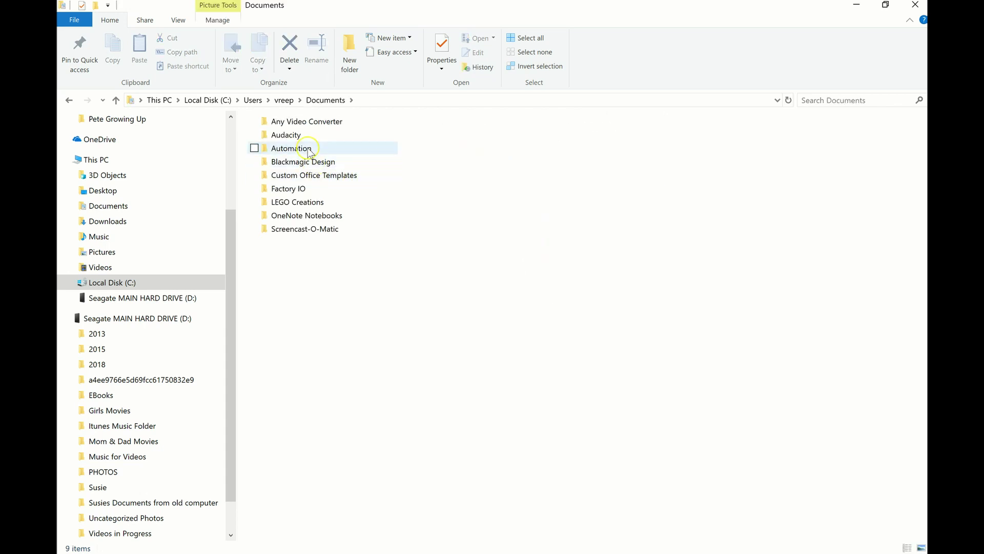
double_click(348, 150)
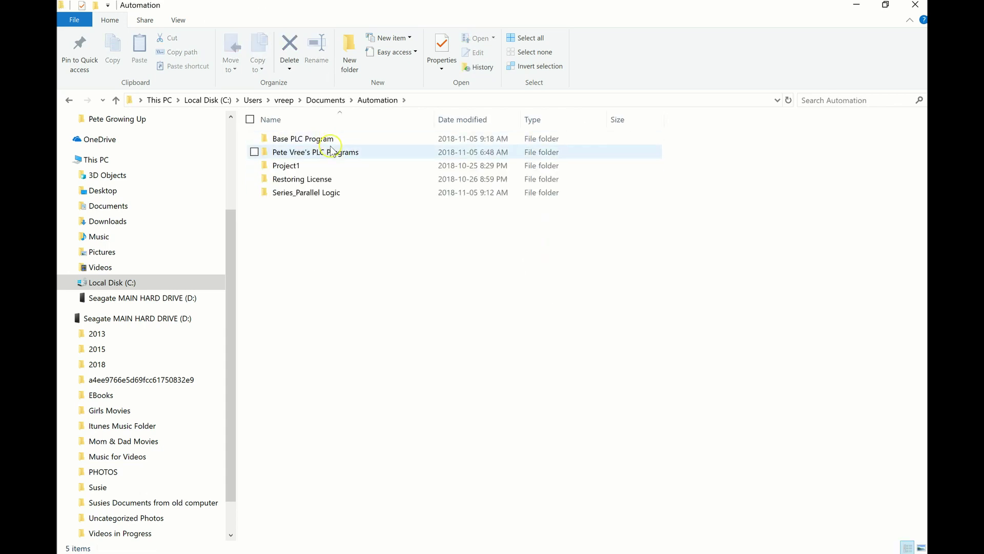
left_click(361, 205)
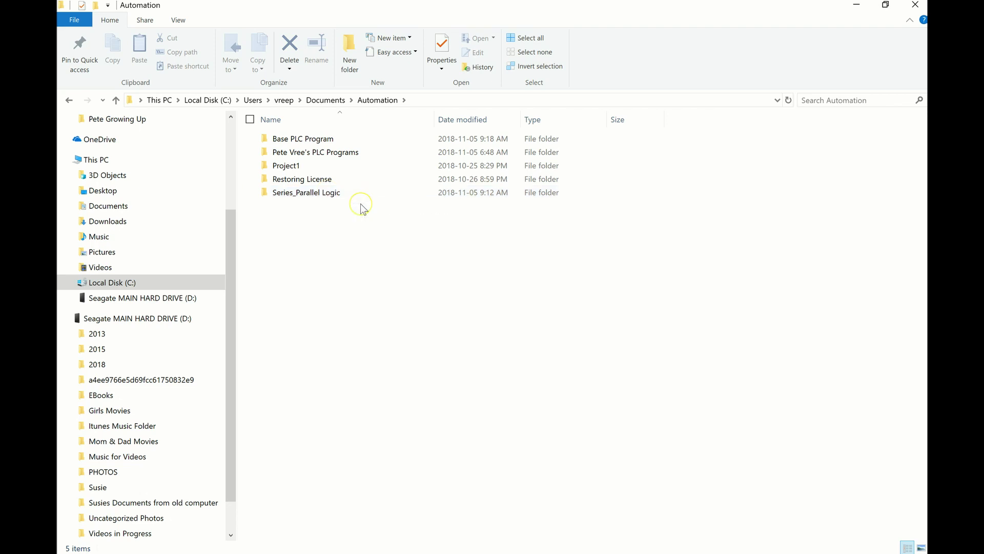
right_click(295, 166)
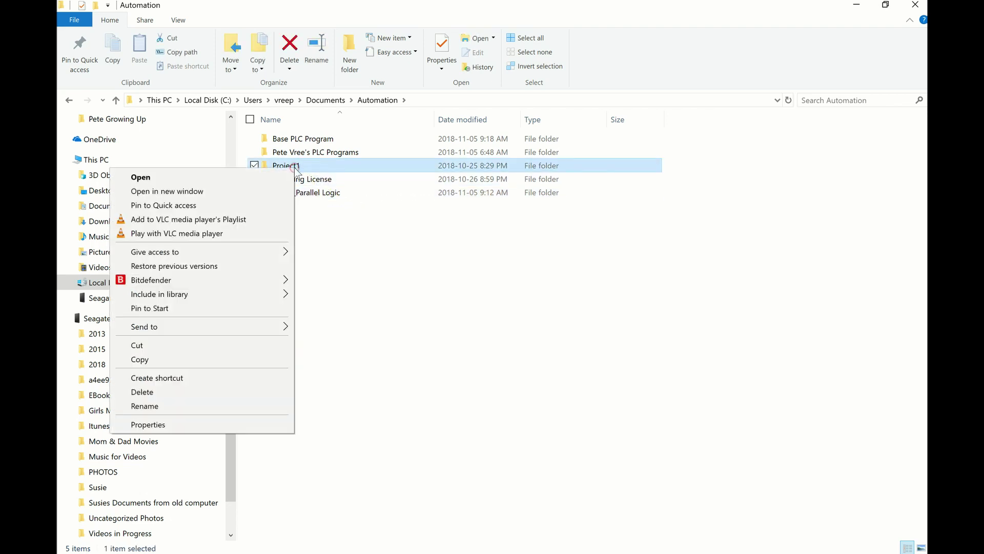
Choose Delete for the Project1 folder and confirm the follow-up prompts.
left_click(237, 391)
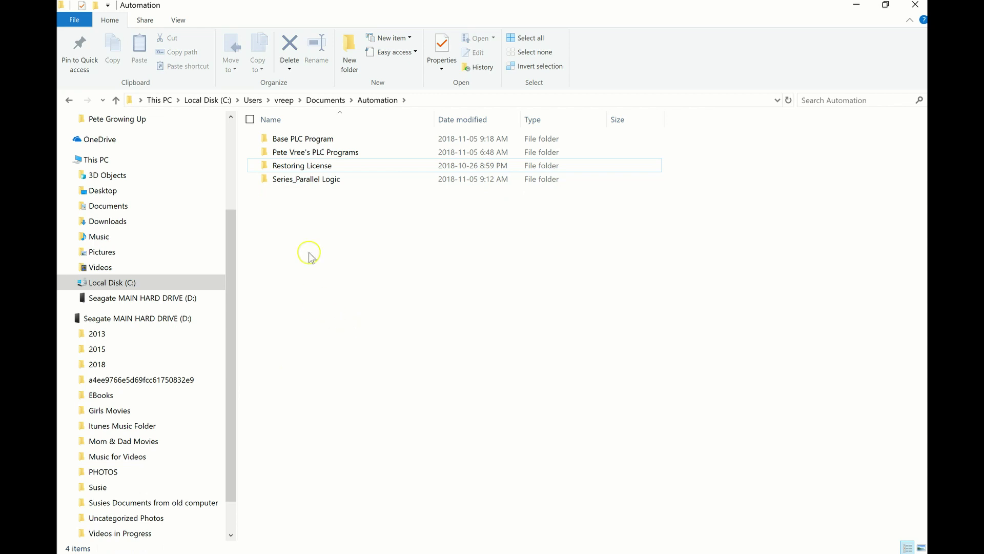
left_click(352, 264)
left_click(337, 226)
left_click(463, 310)
left_click(418, 361)
left_click(360, 373)
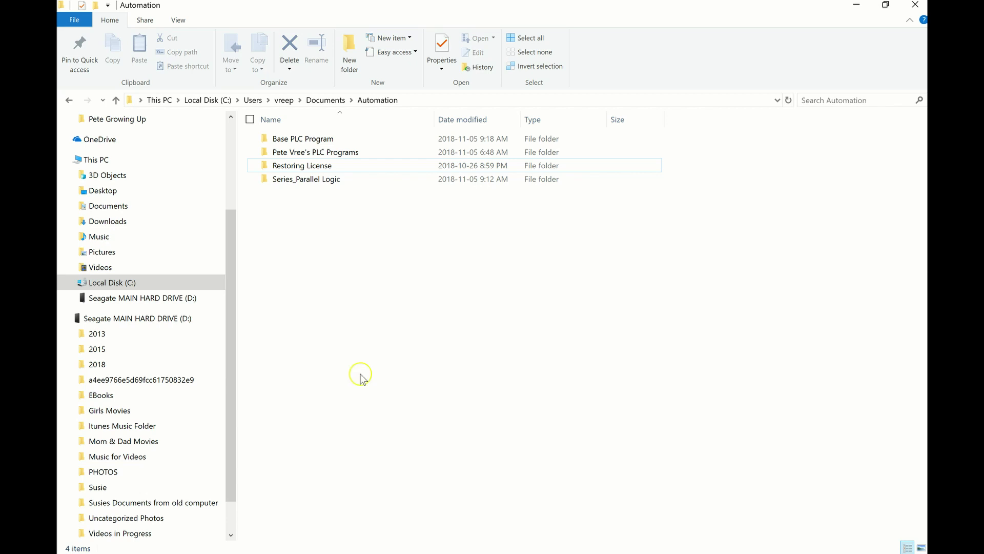